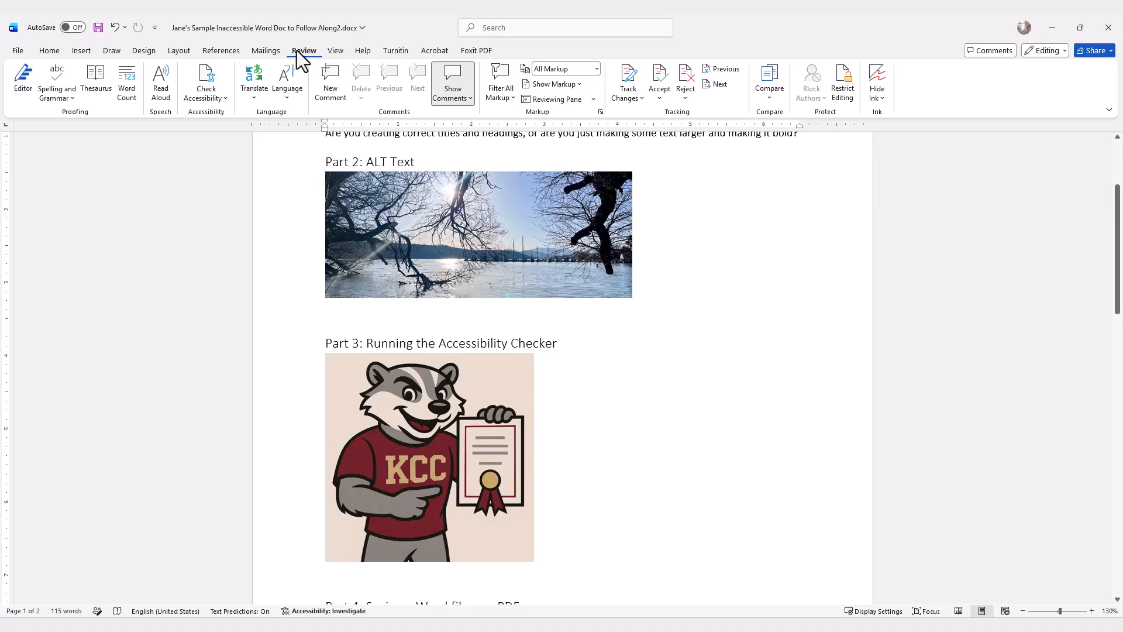
Step: Run the accessibility check and give the badger image the alt text 'Baxter the Badger with a diploma'
click(212, 98)
click(243, 124)
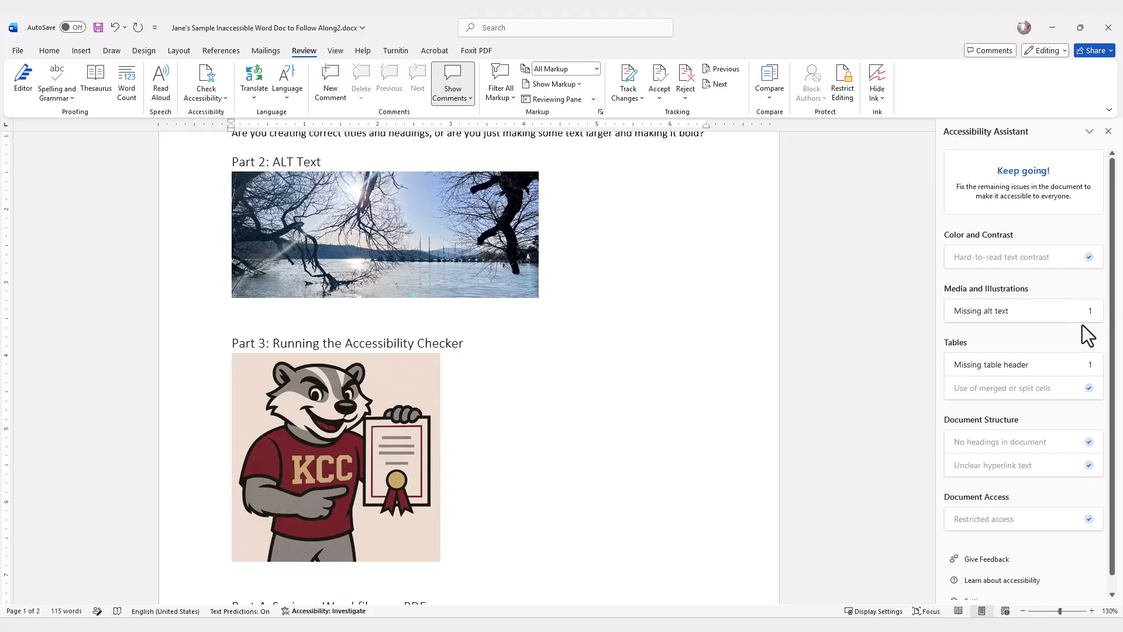
click(1031, 309)
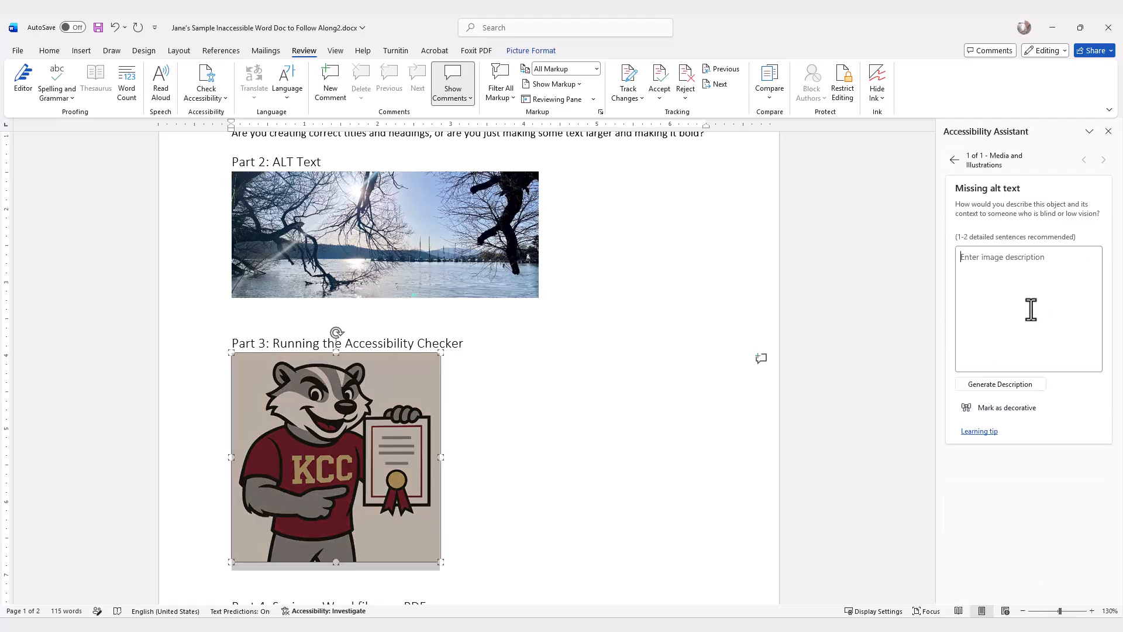
text(Baxter )
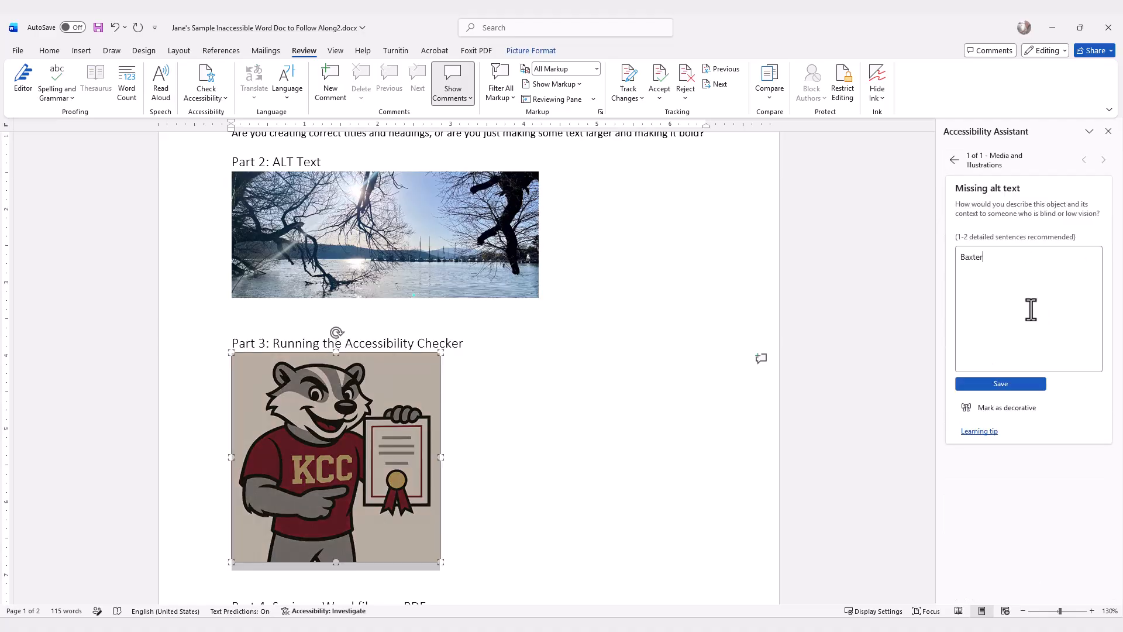
text(the Badger with a diploma)
click(985, 388)
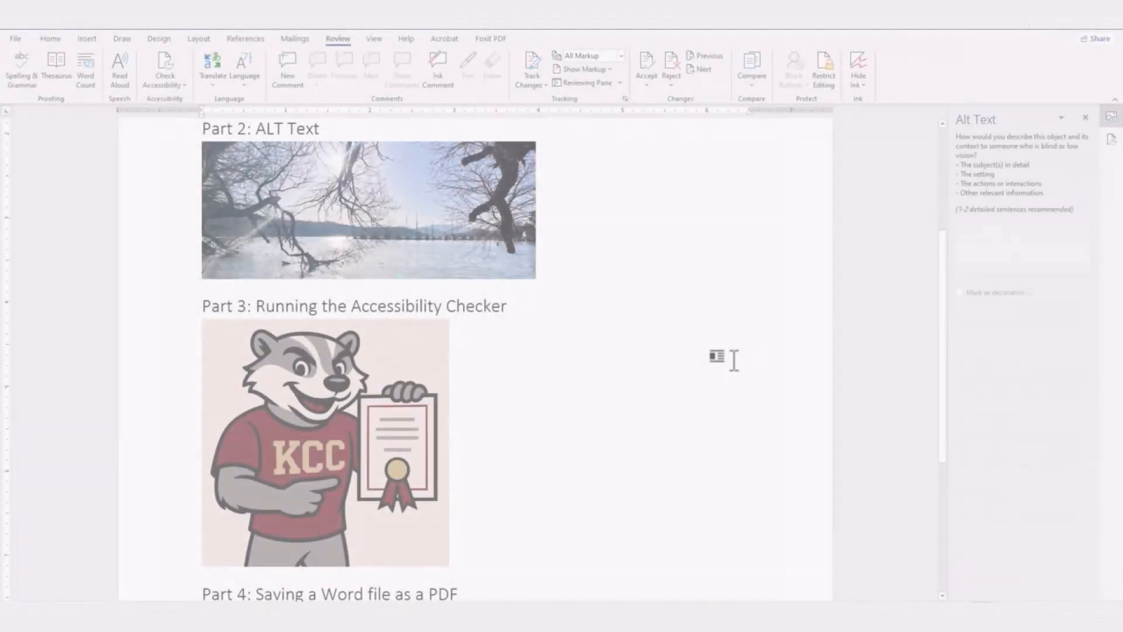
scroll(735, 360, down, 3)
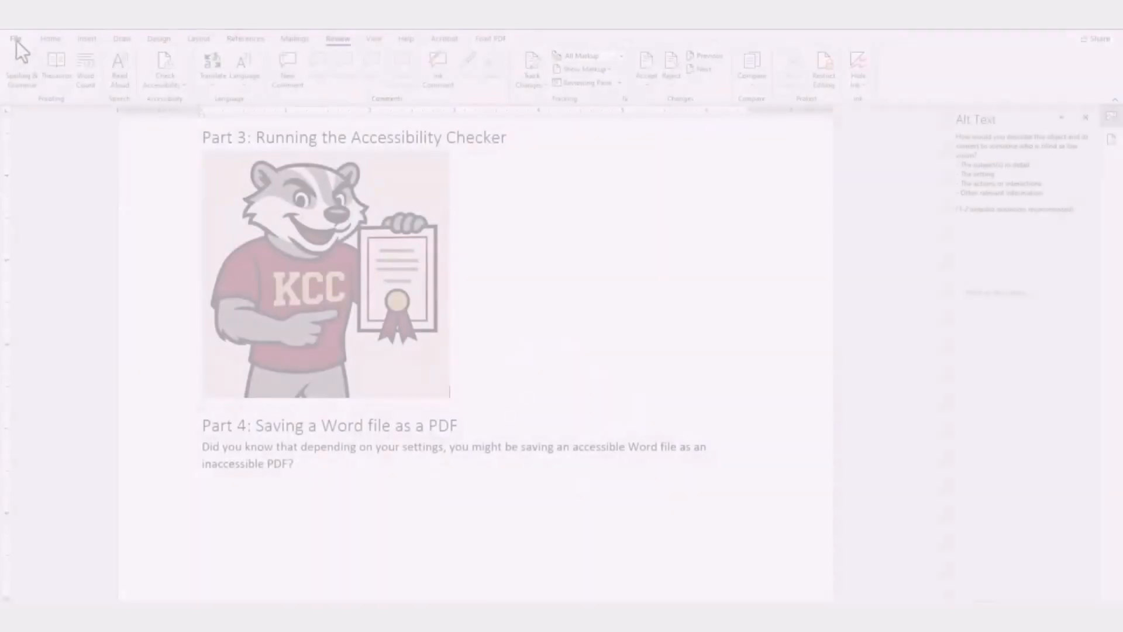
Step: Save a copy as PDF, renaming the file to 'Sample Doc for Video2.pdf'
click(17, 41)
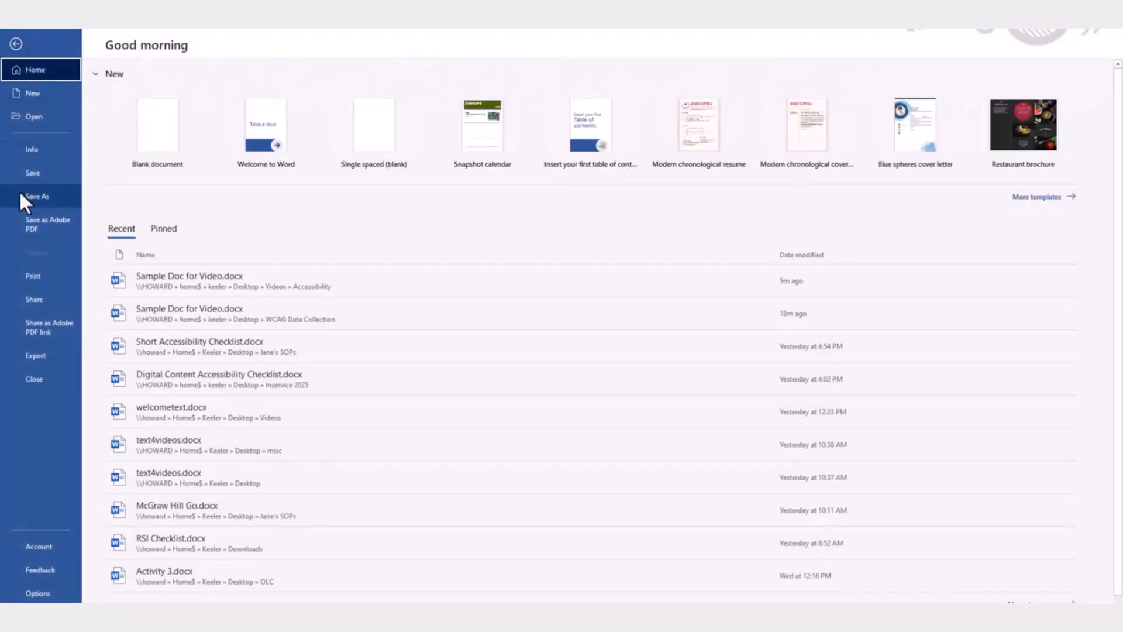
click(56, 198)
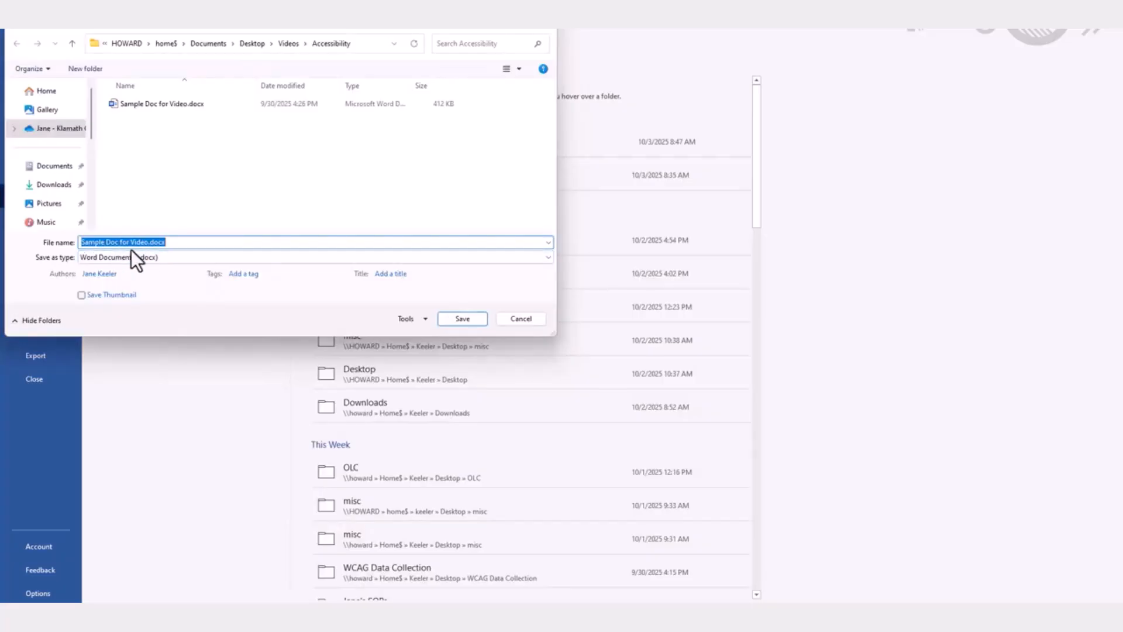
click(171, 258)
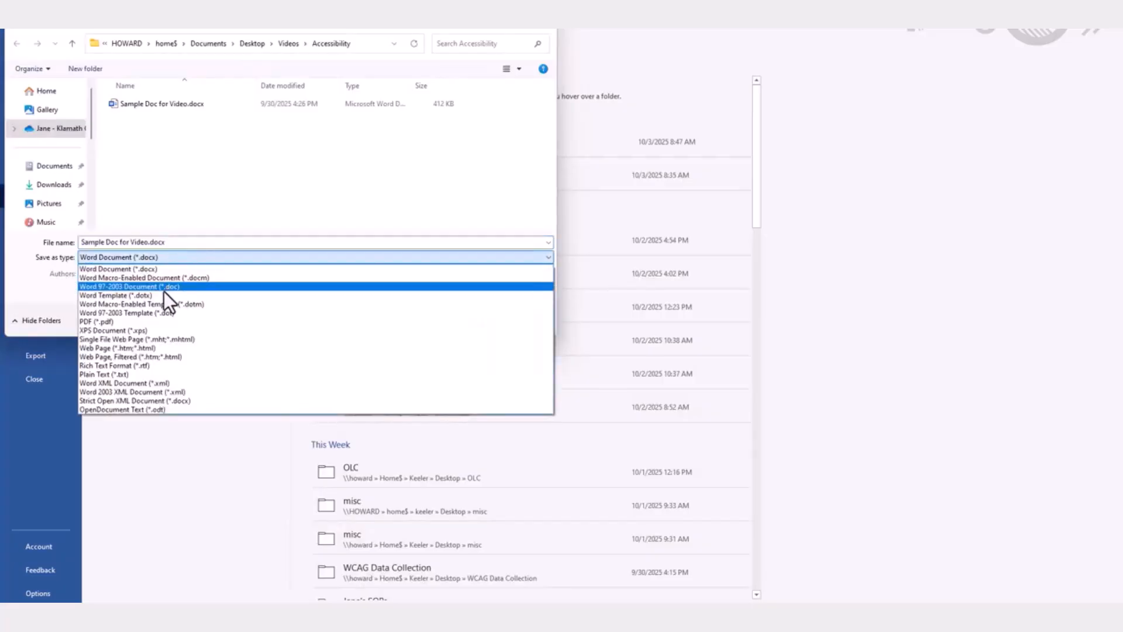
click(117, 322)
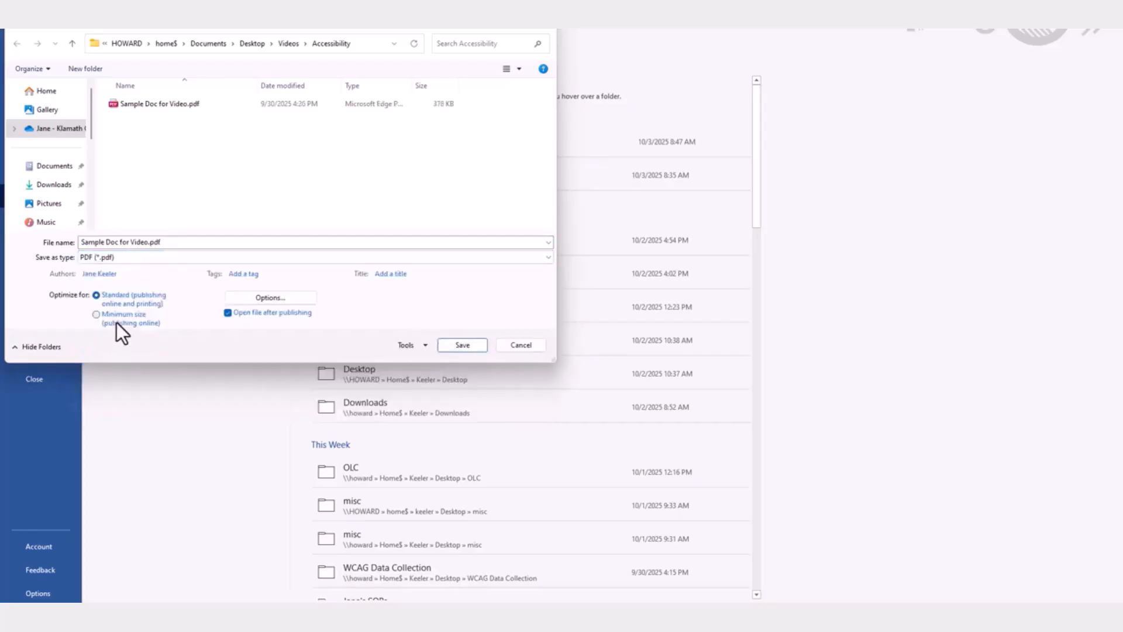
click(148, 241)
click(147, 242)
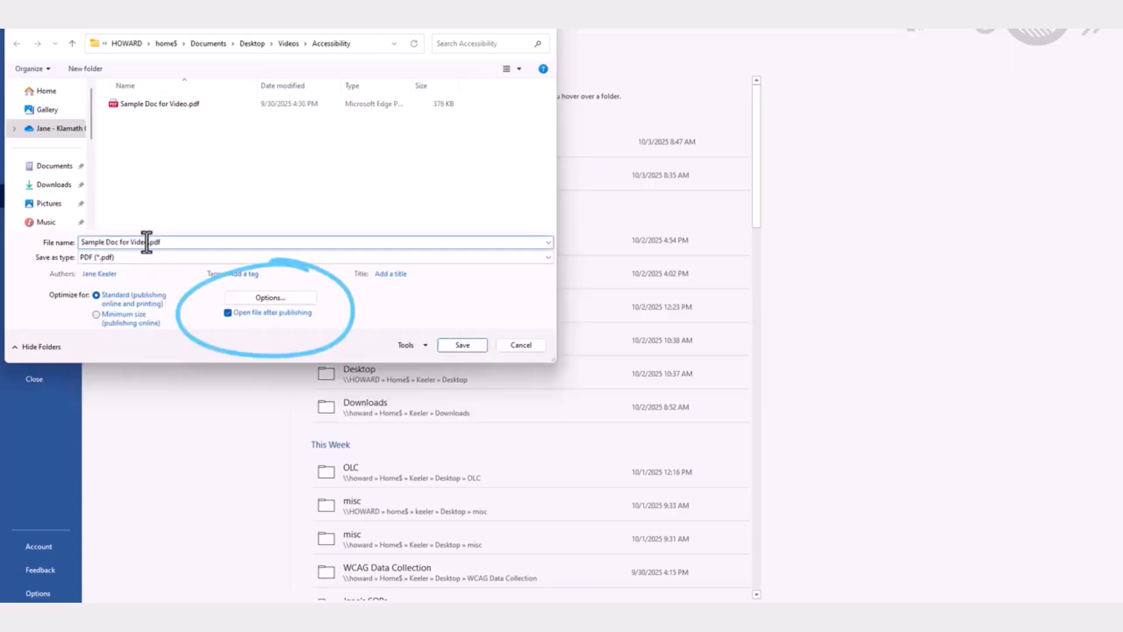
text(2)
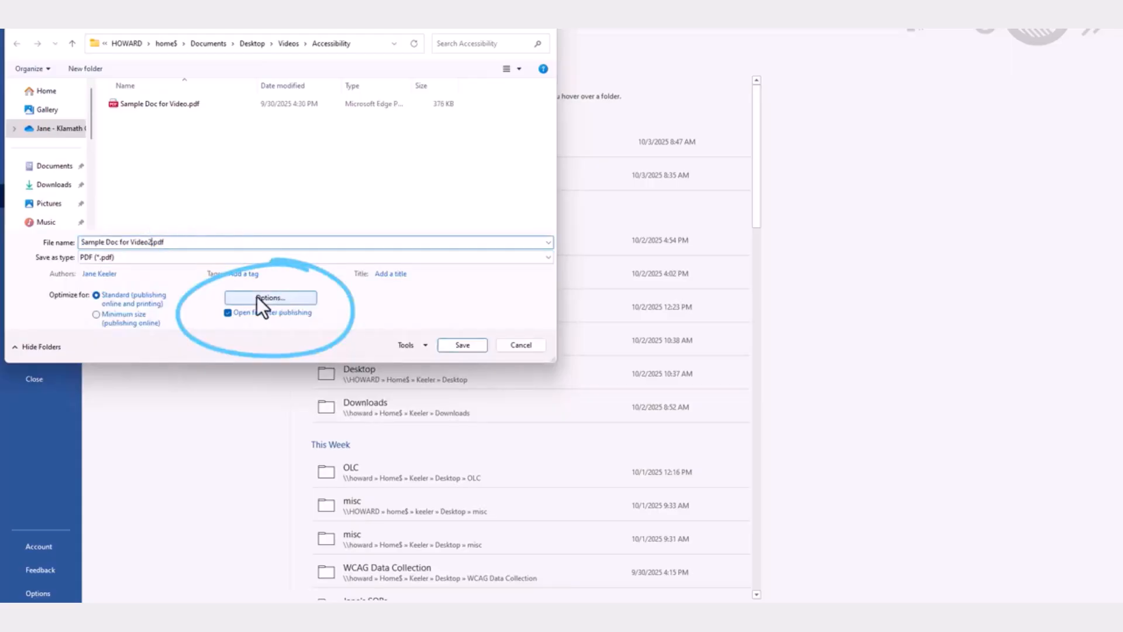
Step: Make the PDF export PDF/A compliant in the options and save the PDF
click(304, 301)
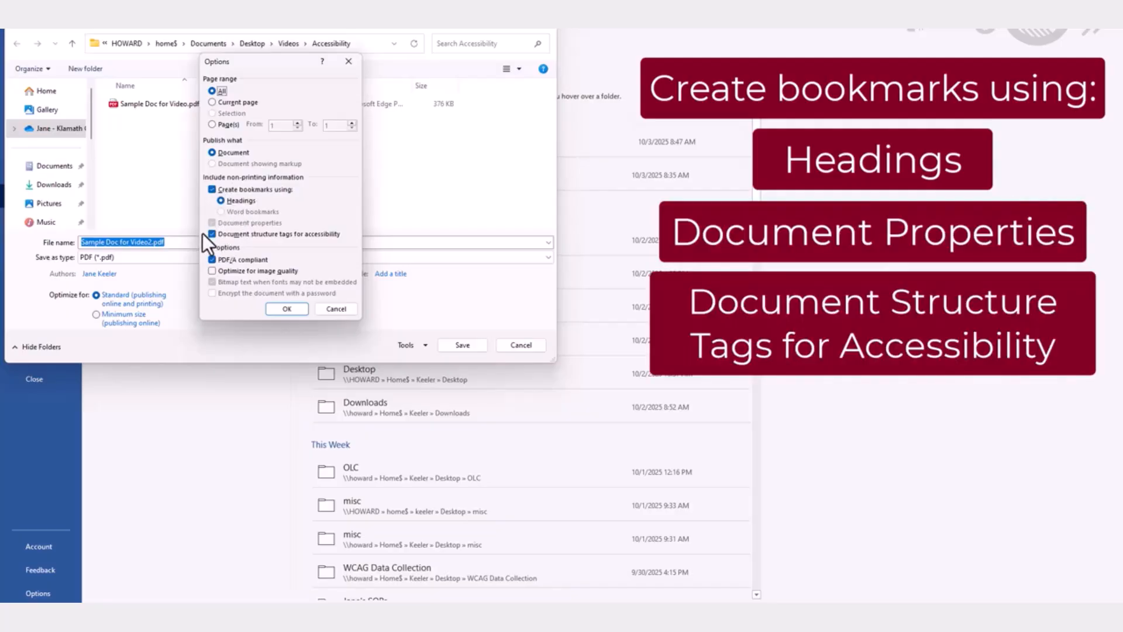
click(235, 258)
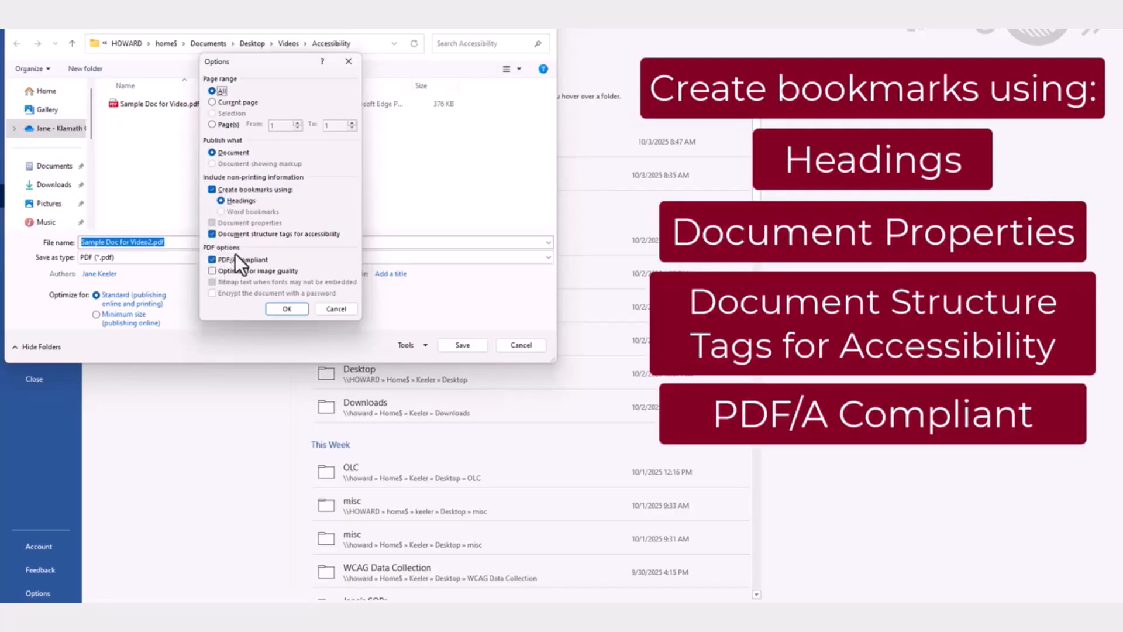
click(287, 309)
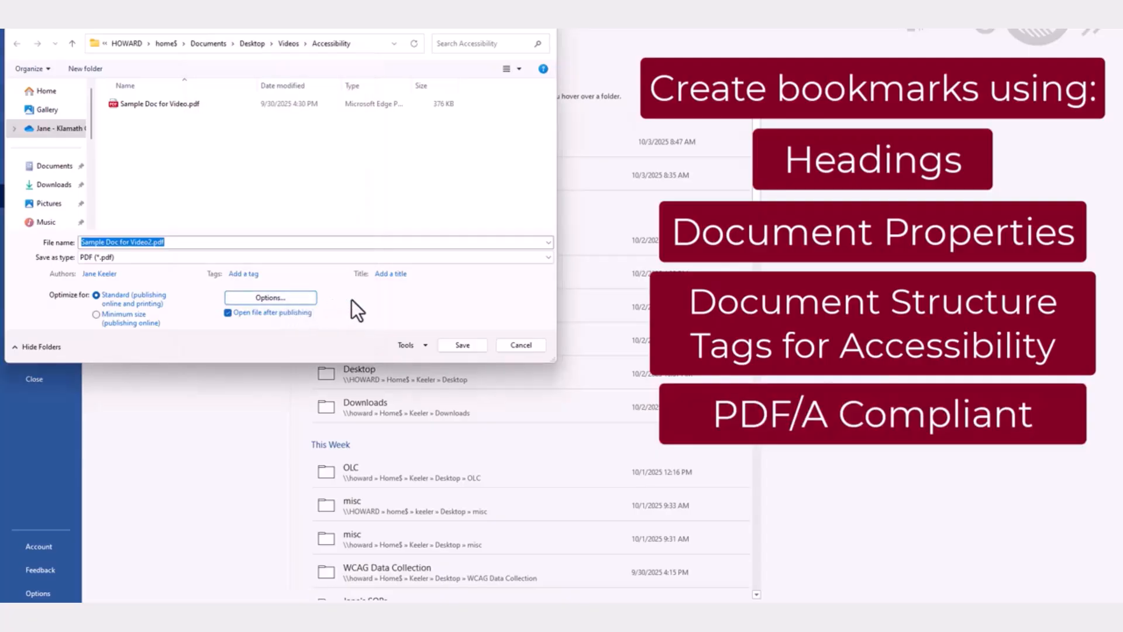
click(463, 345)
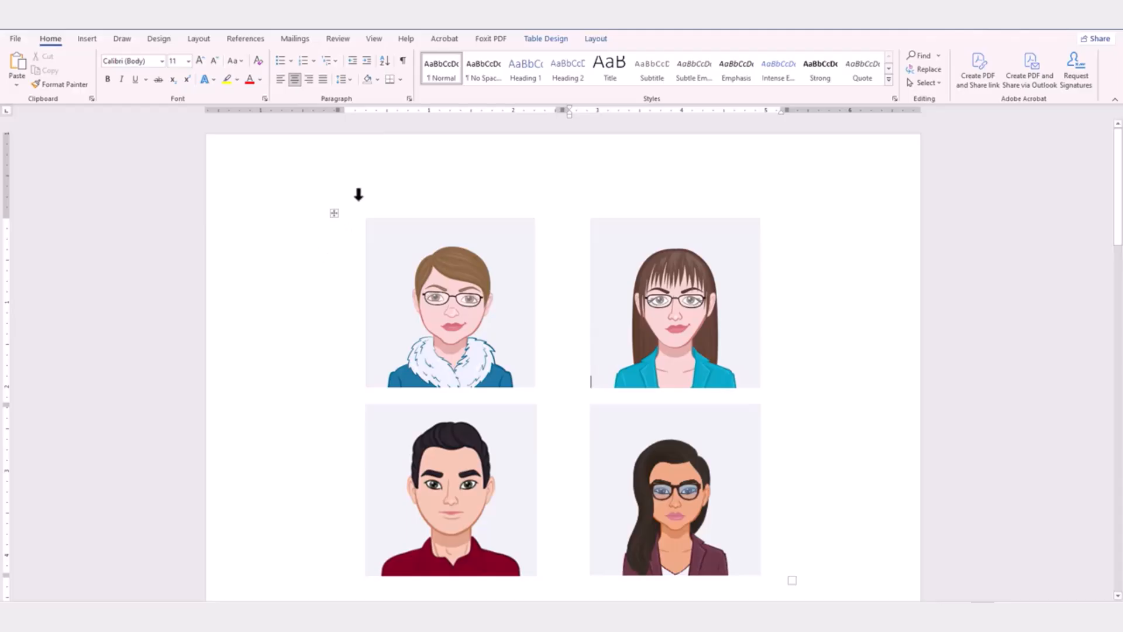
click(332, 214)
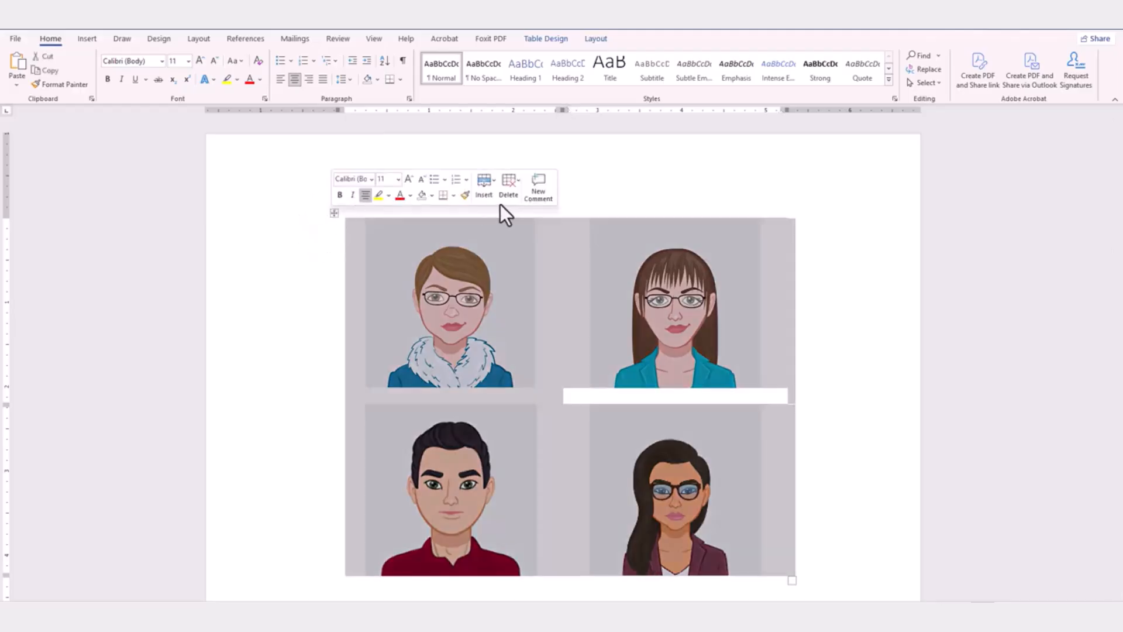
scroll(832, 271, down, 3)
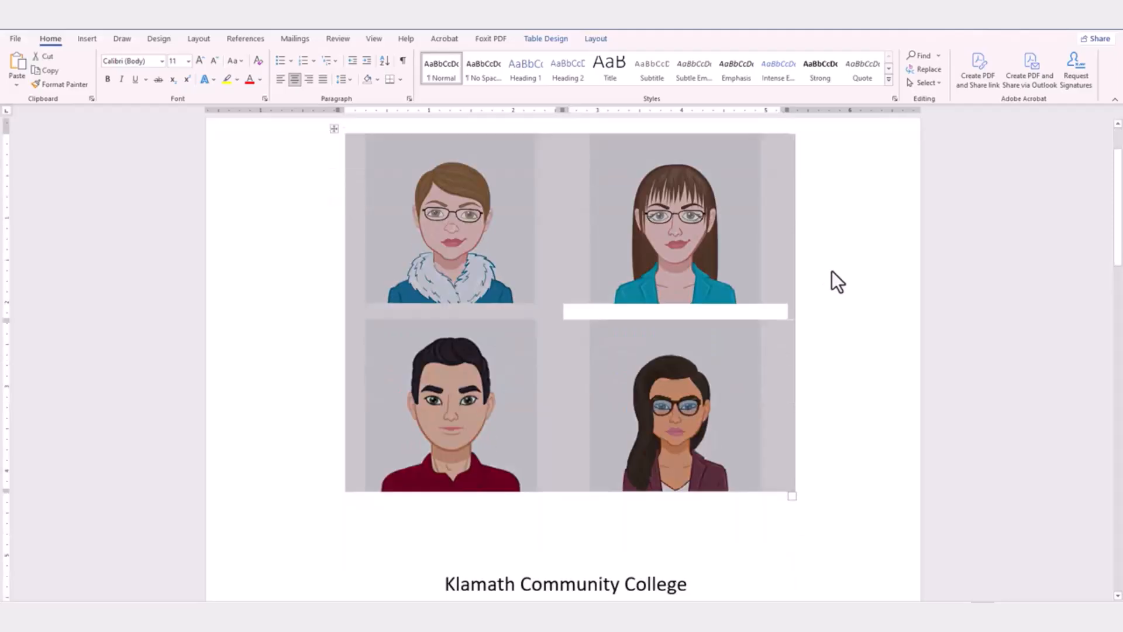
scroll(832, 271, down, 3)
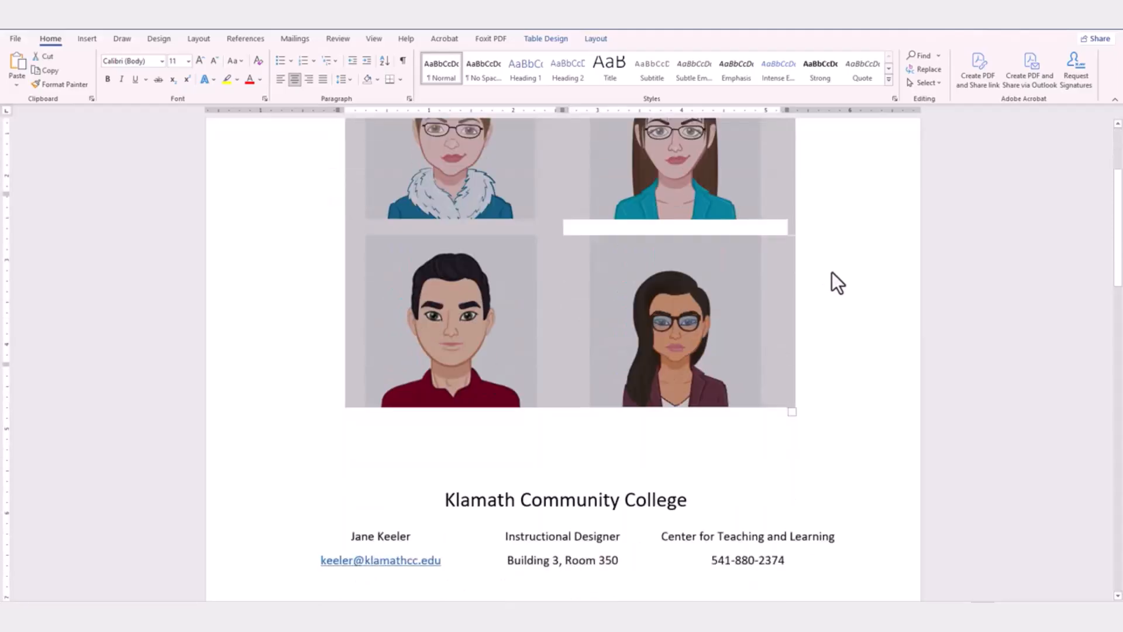
scroll(832, 272, down, 3)
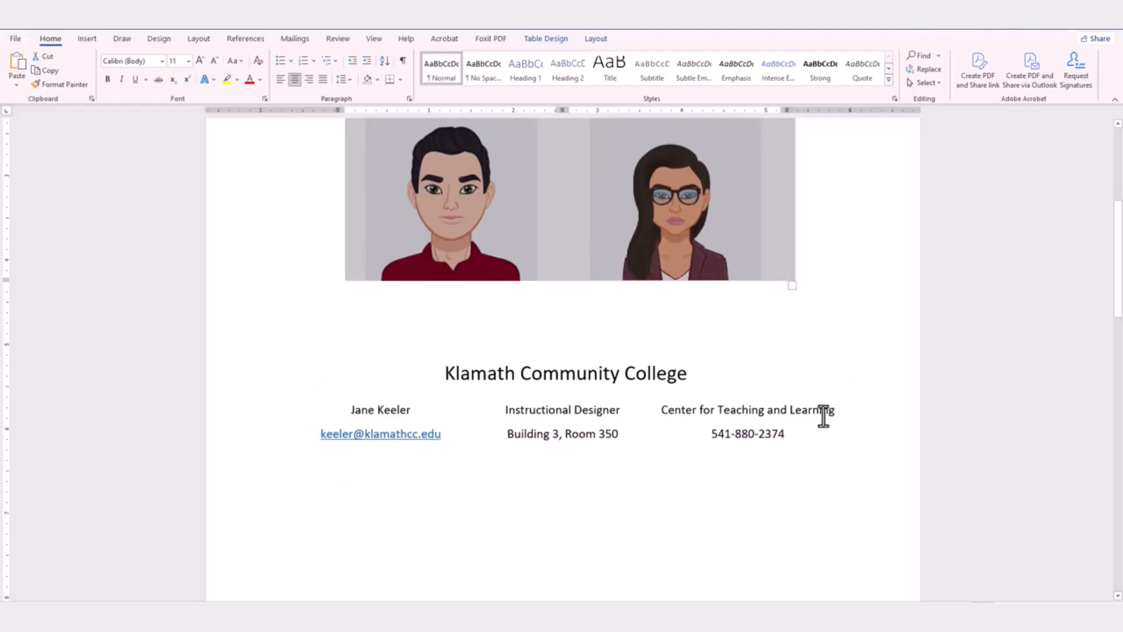
click(488, 370)
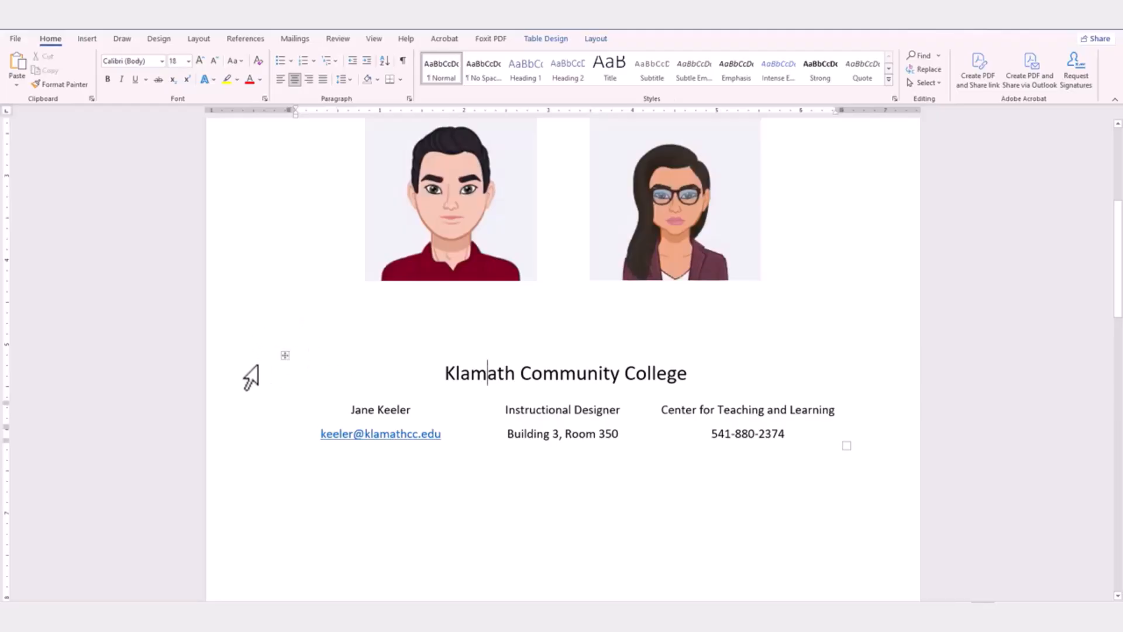
click(282, 353)
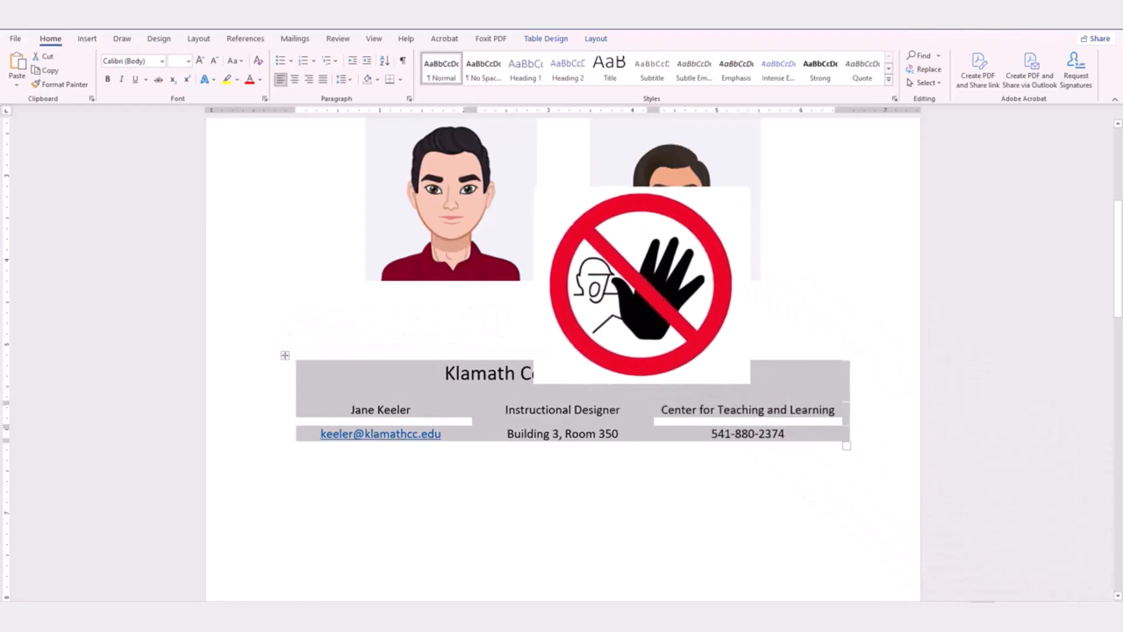
click(720, 369)
scroll(909, 408, up, 2)
scroll(908, 408, up, 2)
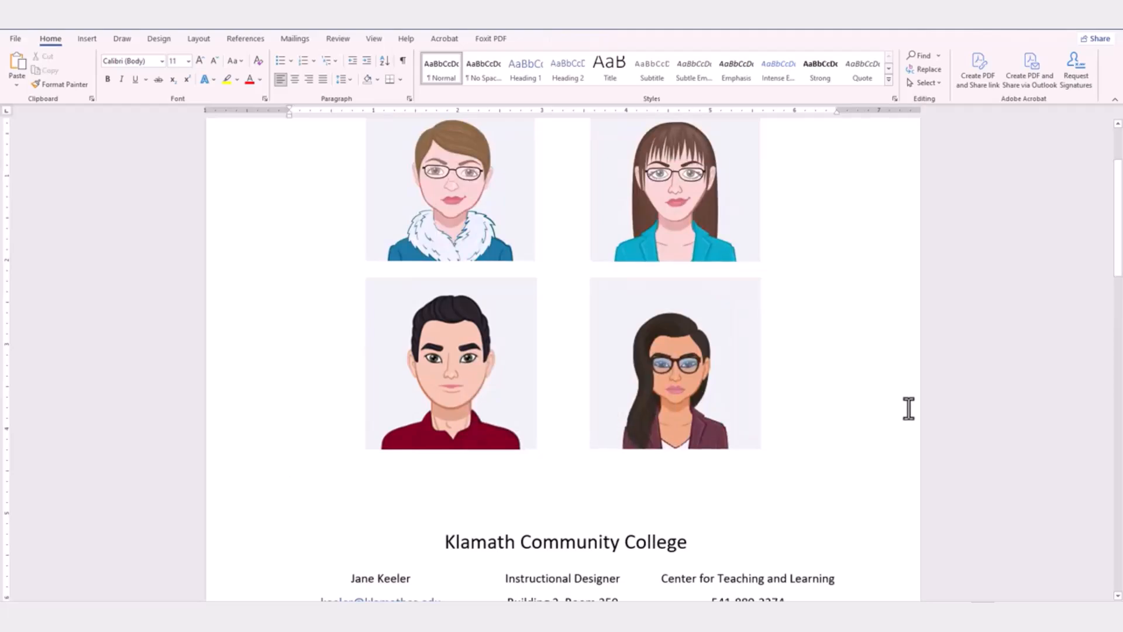
Step: Select the city statistics table and turn on its First Column and Header Row style options
scroll(909, 408, down, 5)
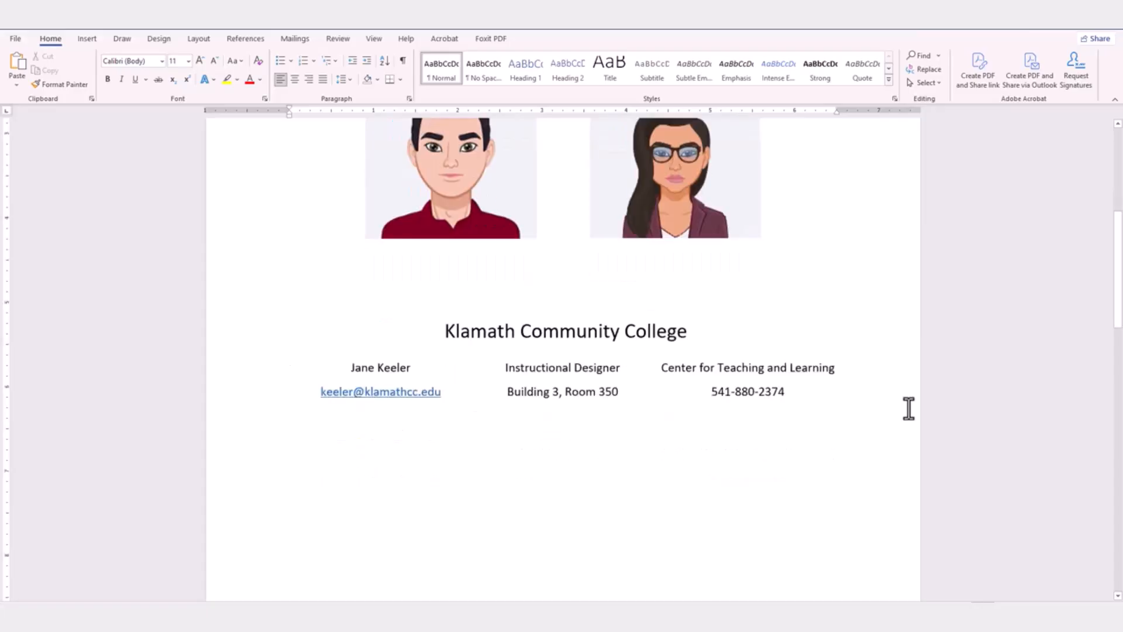
scroll(908, 408, down, 9)
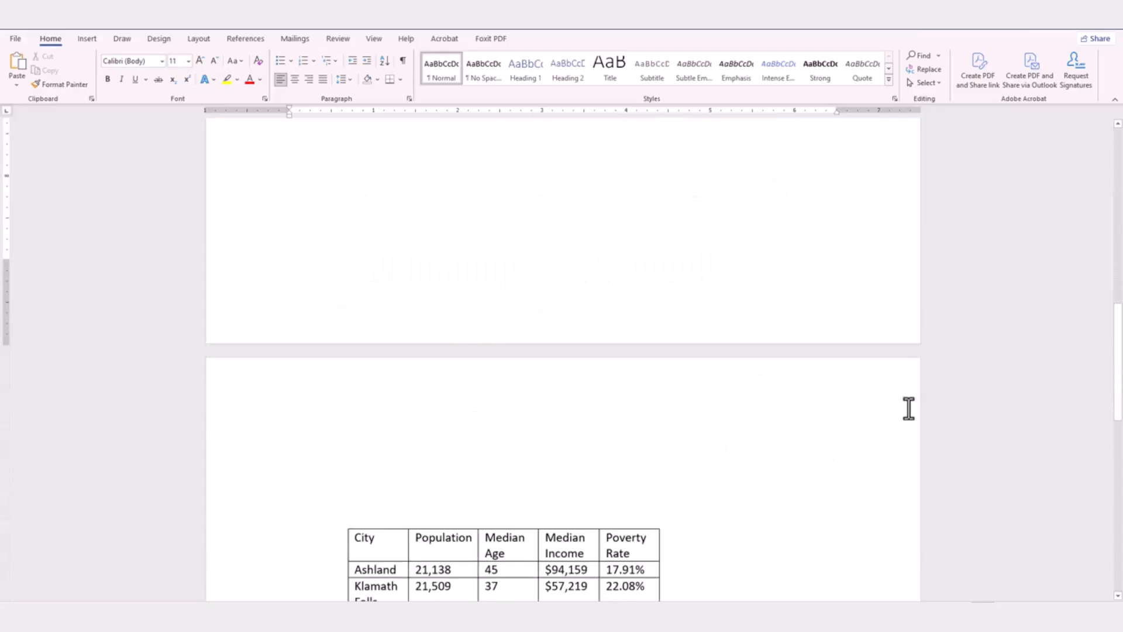
scroll(908, 409, down, 5)
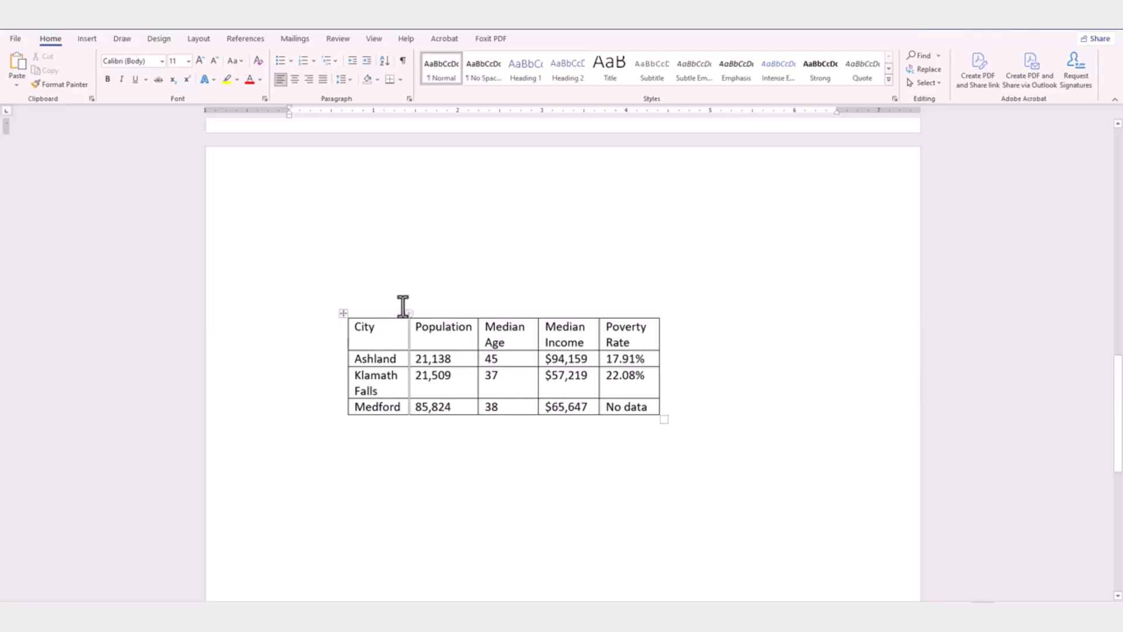
click(341, 312)
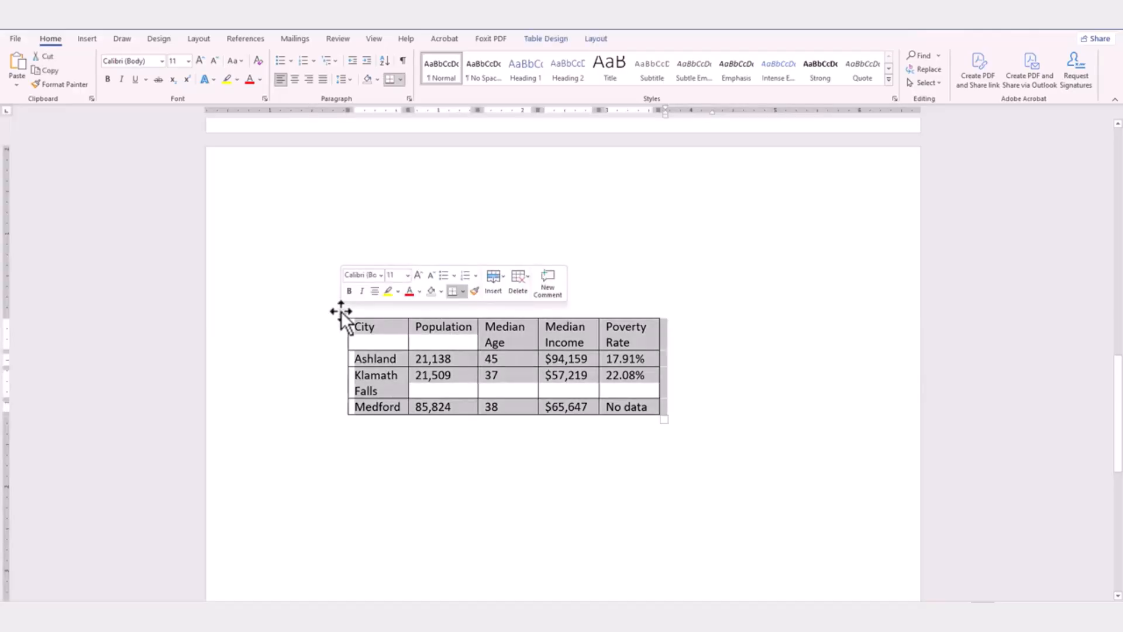
click(561, 39)
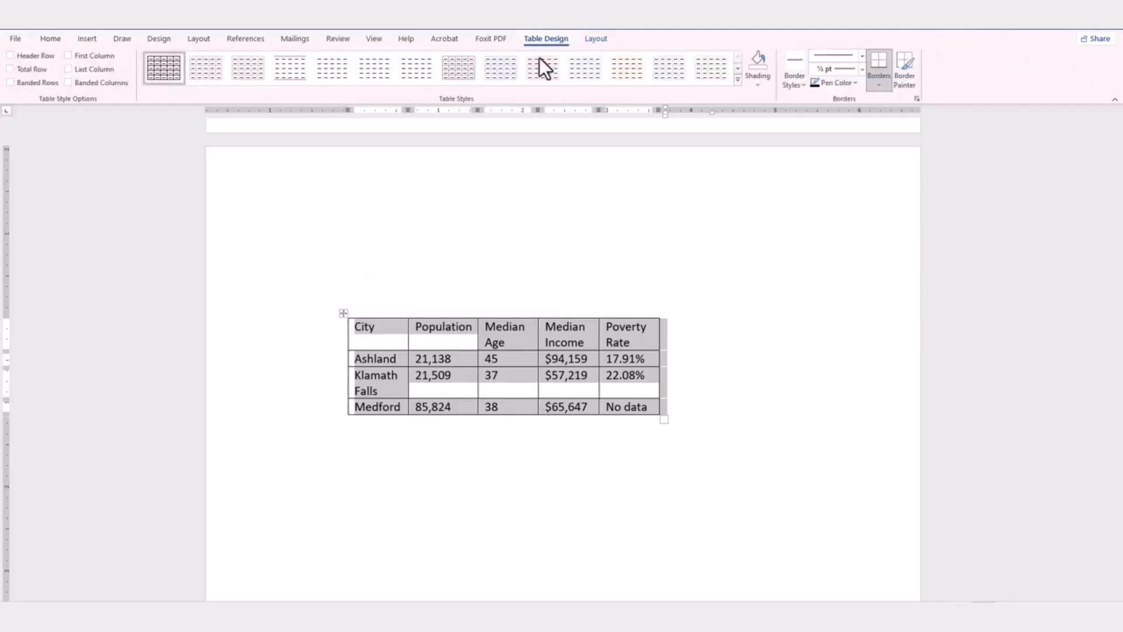
click(69, 55)
click(10, 55)
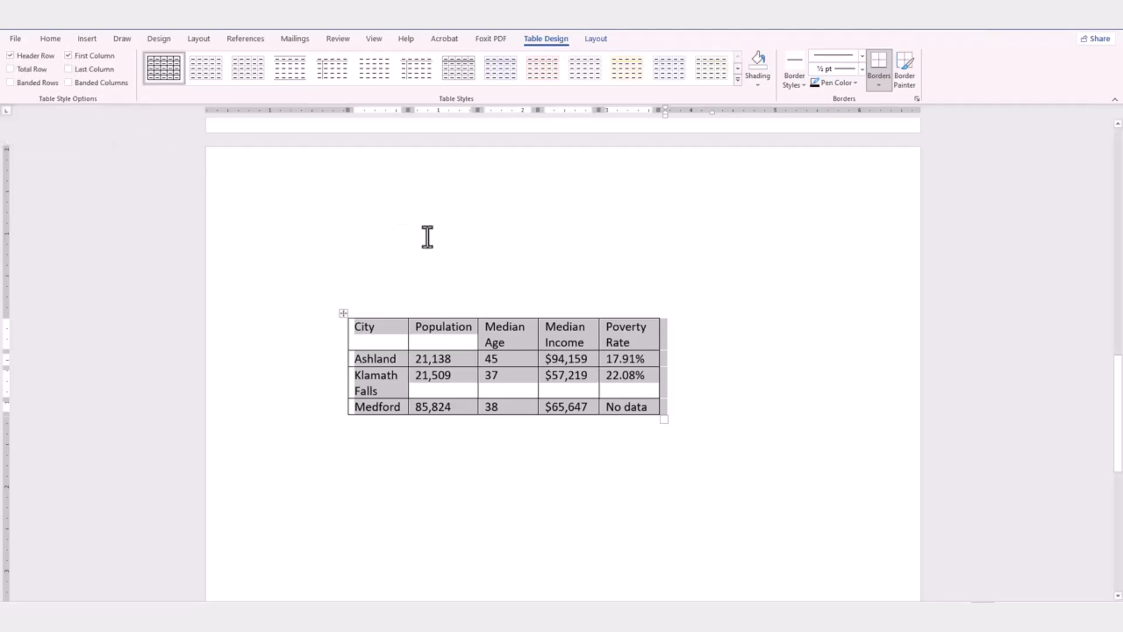
click(700, 341)
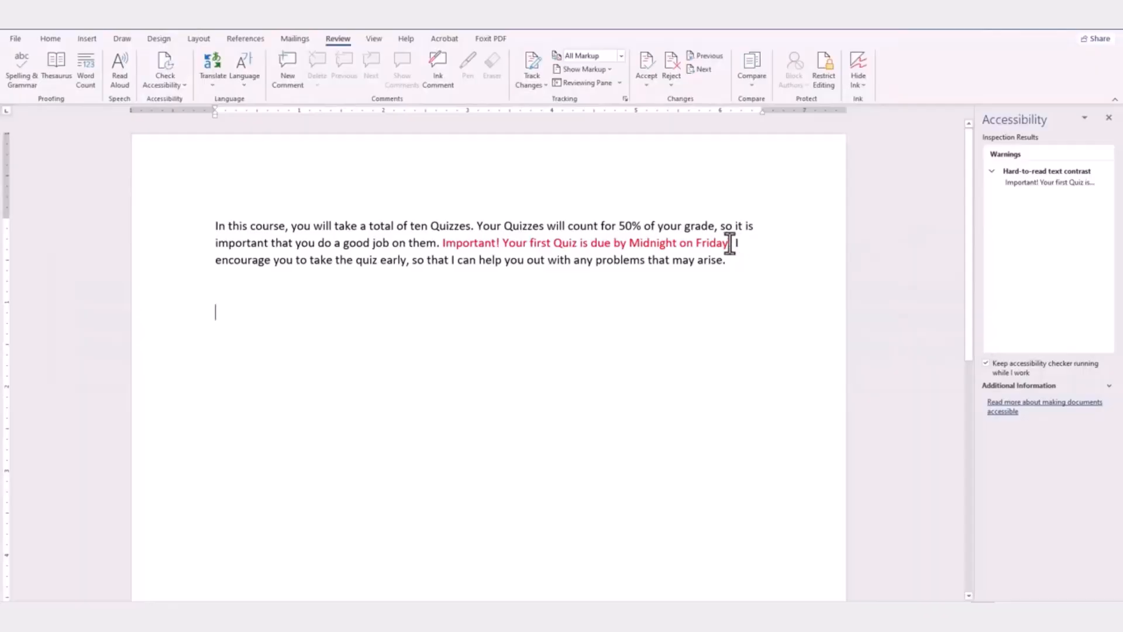
Step: Make the quiz deadline sentence bold, underlined and Dark Red
drag(732, 244, 457, 243)
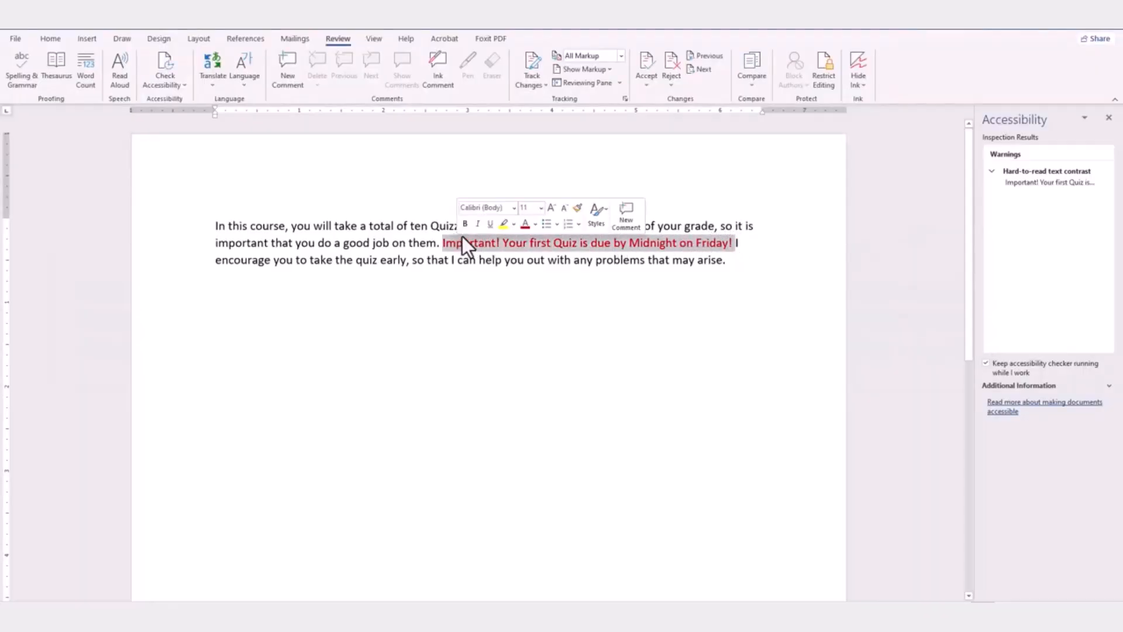
click(465, 224)
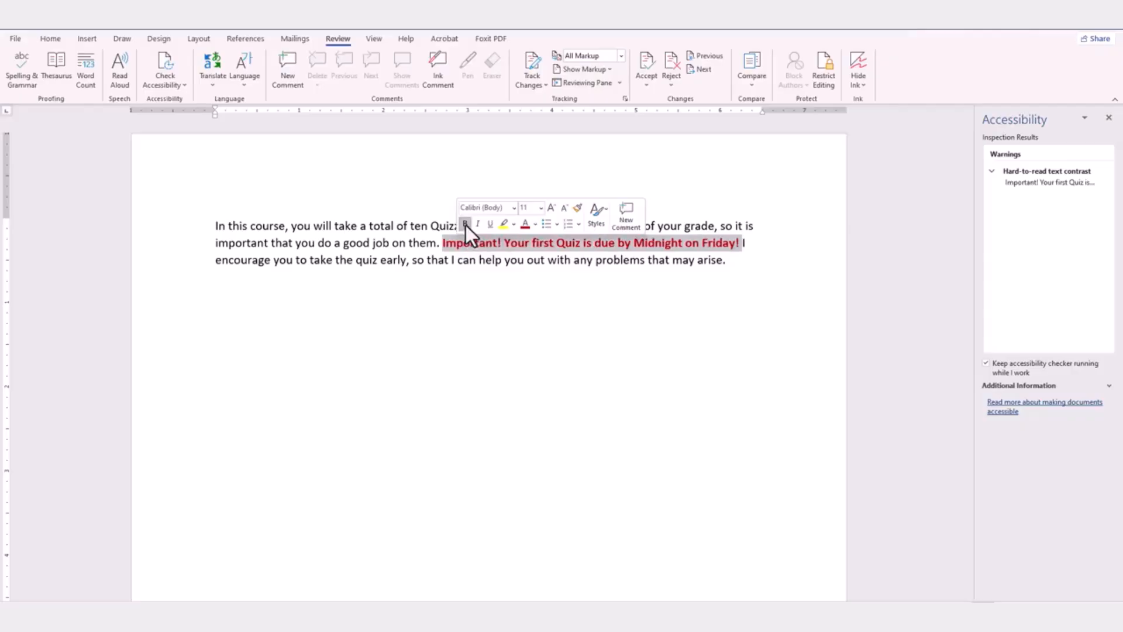
click(493, 225)
click(536, 226)
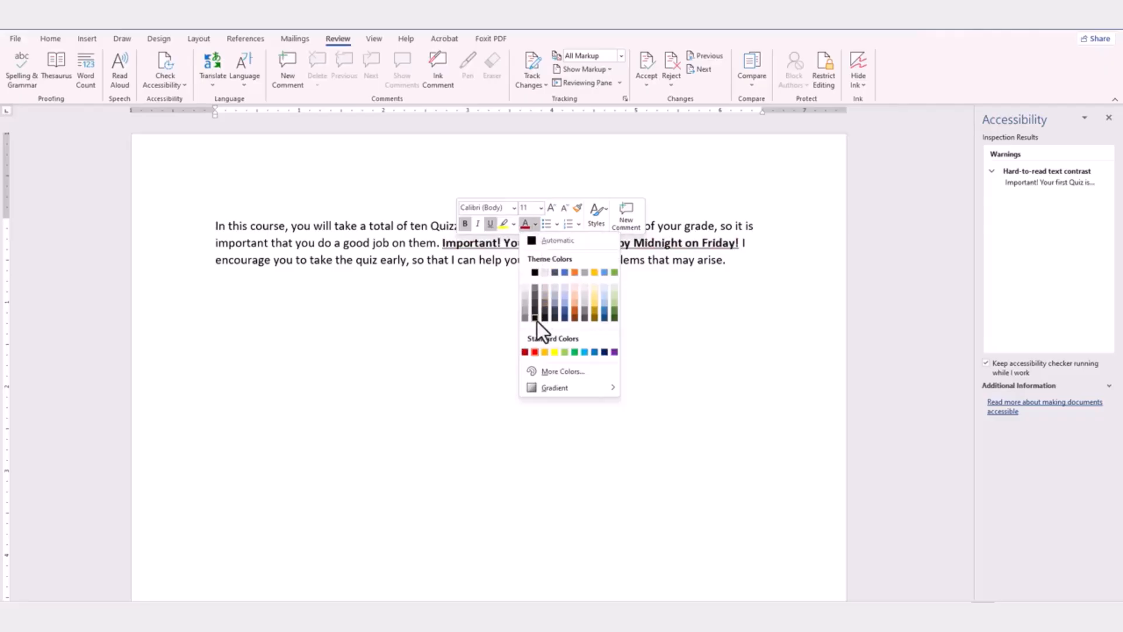
click(523, 353)
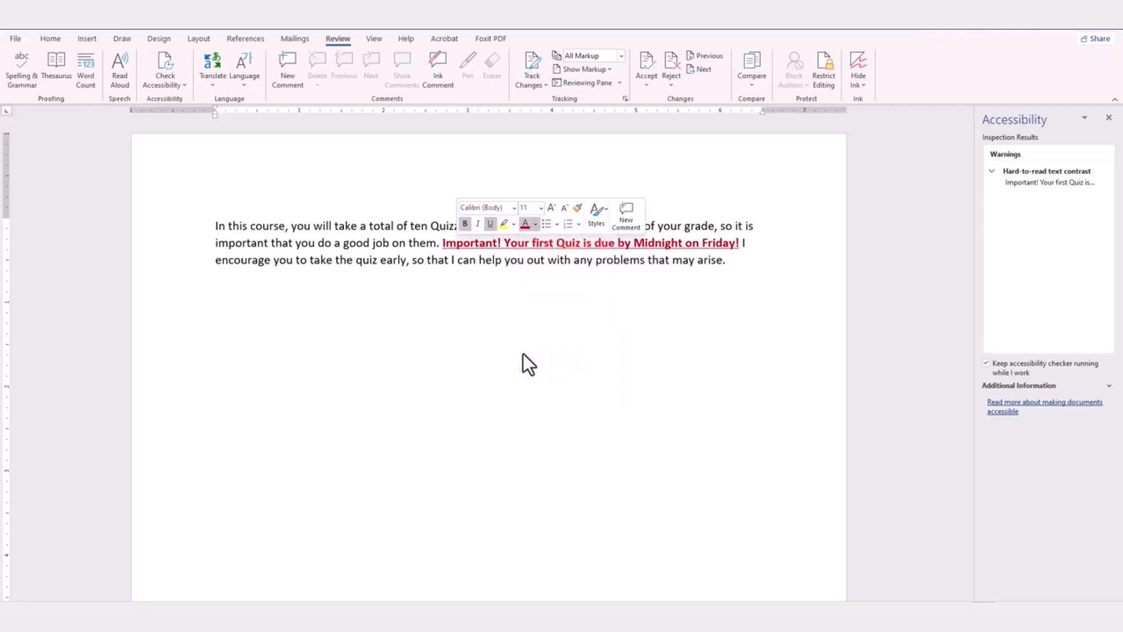
click(656, 337)
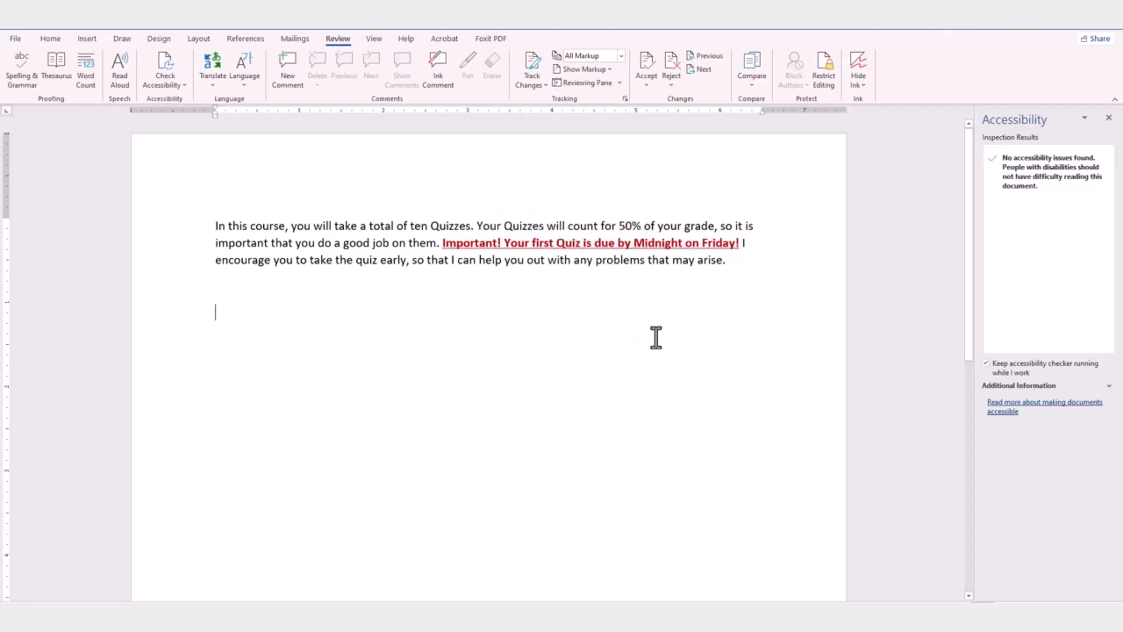